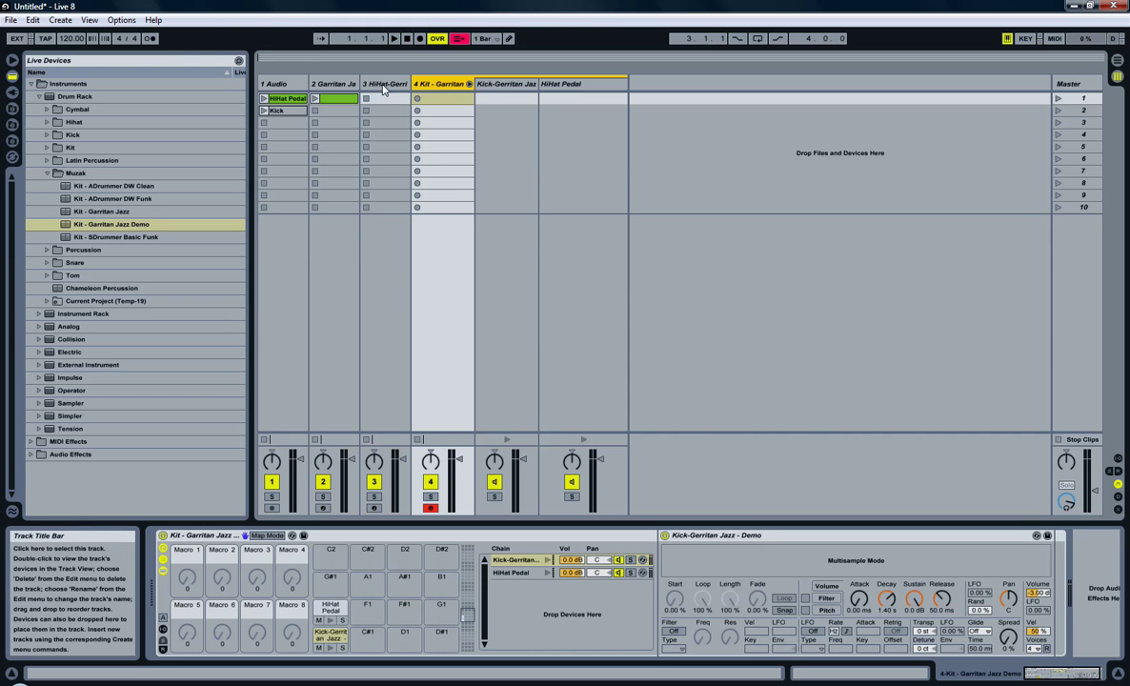
Fold track 4's chains and drag Kit - Garritan Jazz from Live Devices into the Session area
click(469, 84)
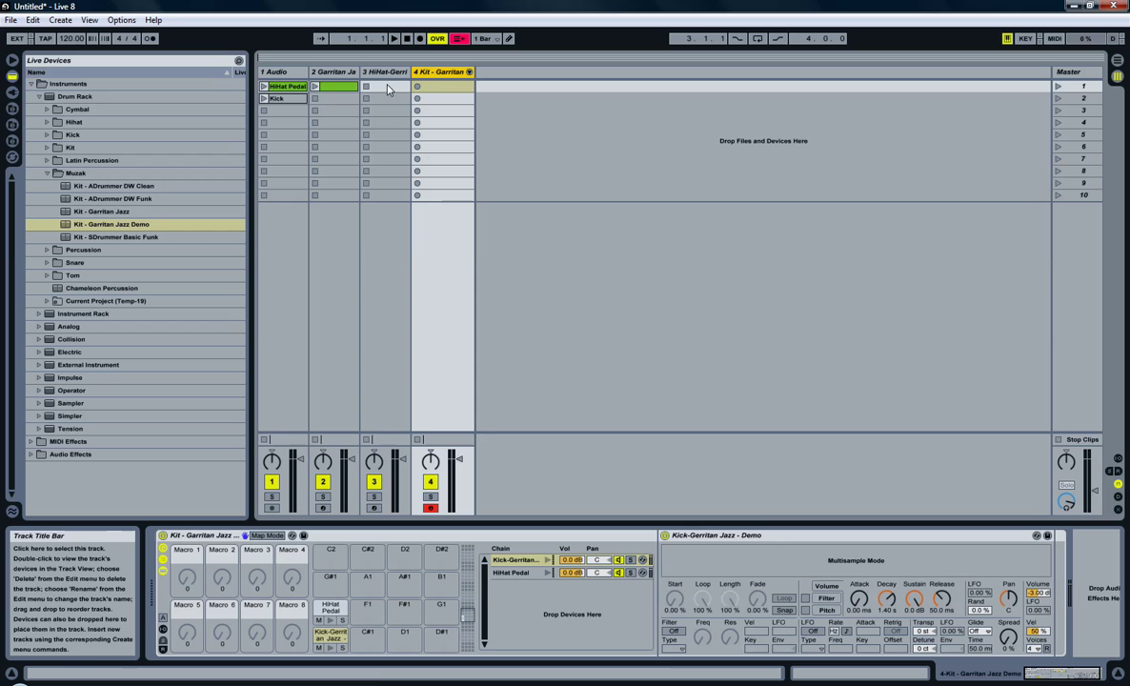
click(111, 212)
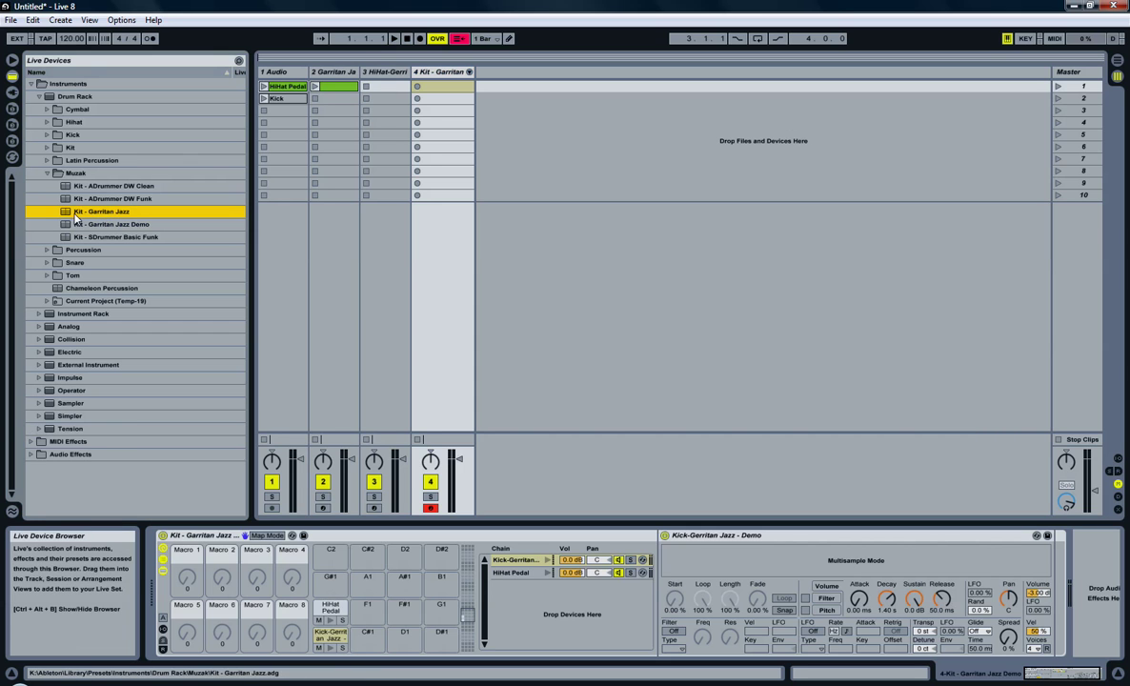
drag(64, 218, 515, 78)
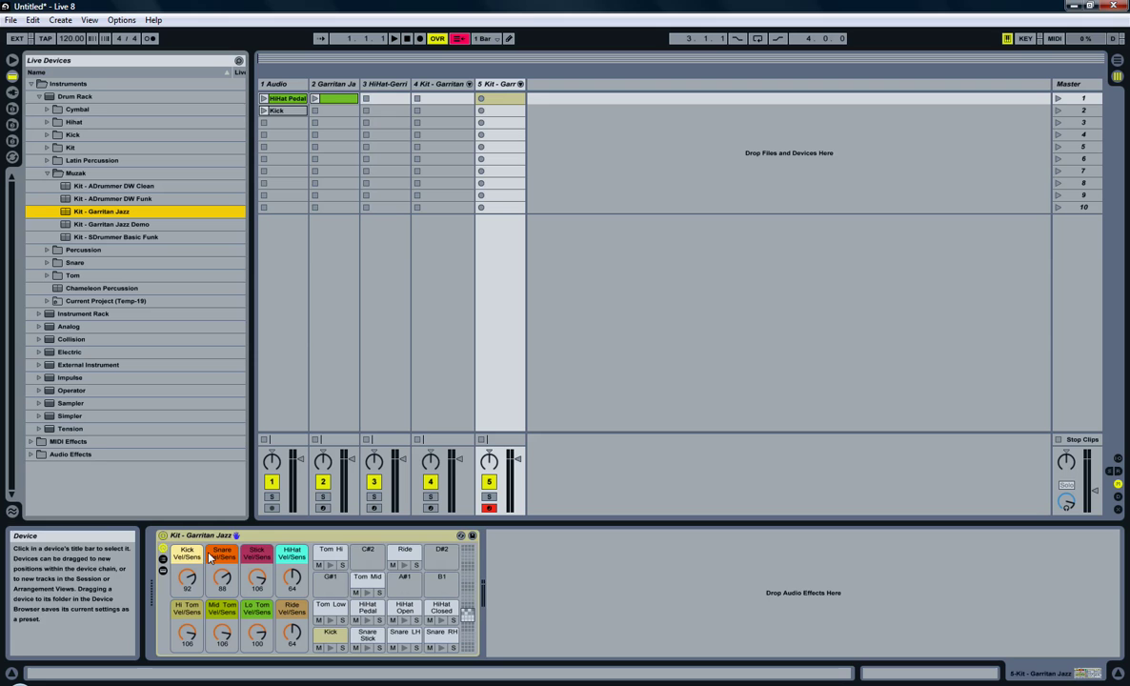
Show the kit's chains and devices, viewing the Kick, Snare LH, Snare RH and Snare Stick samplers
click(163, 559)
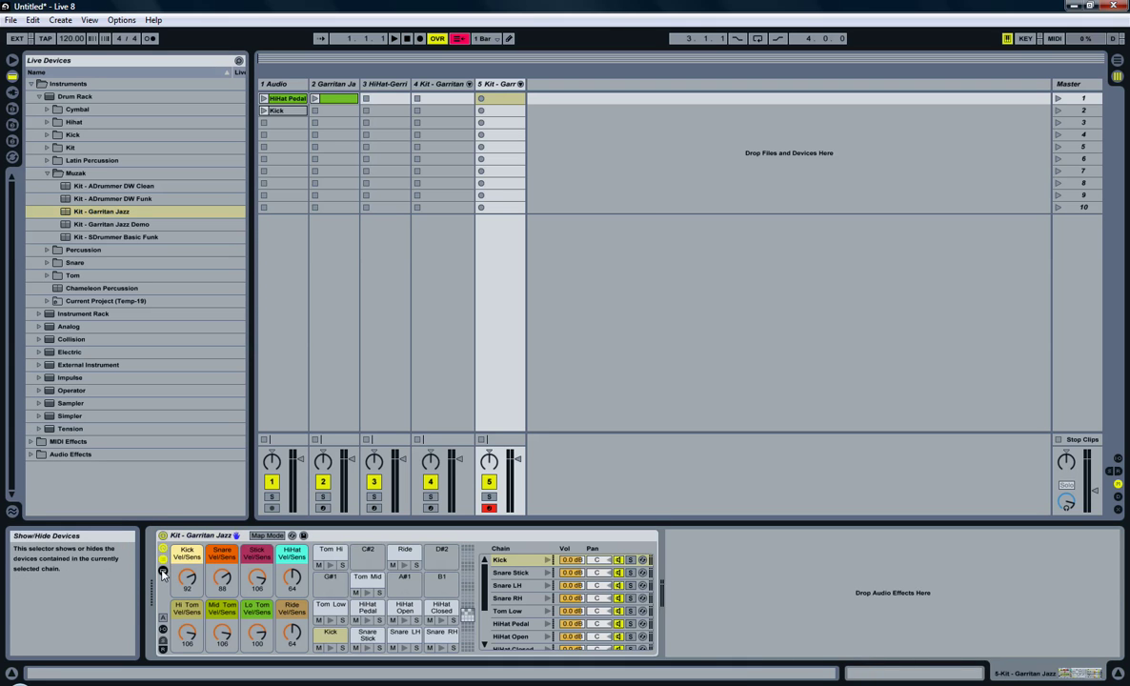
click(163, 572)
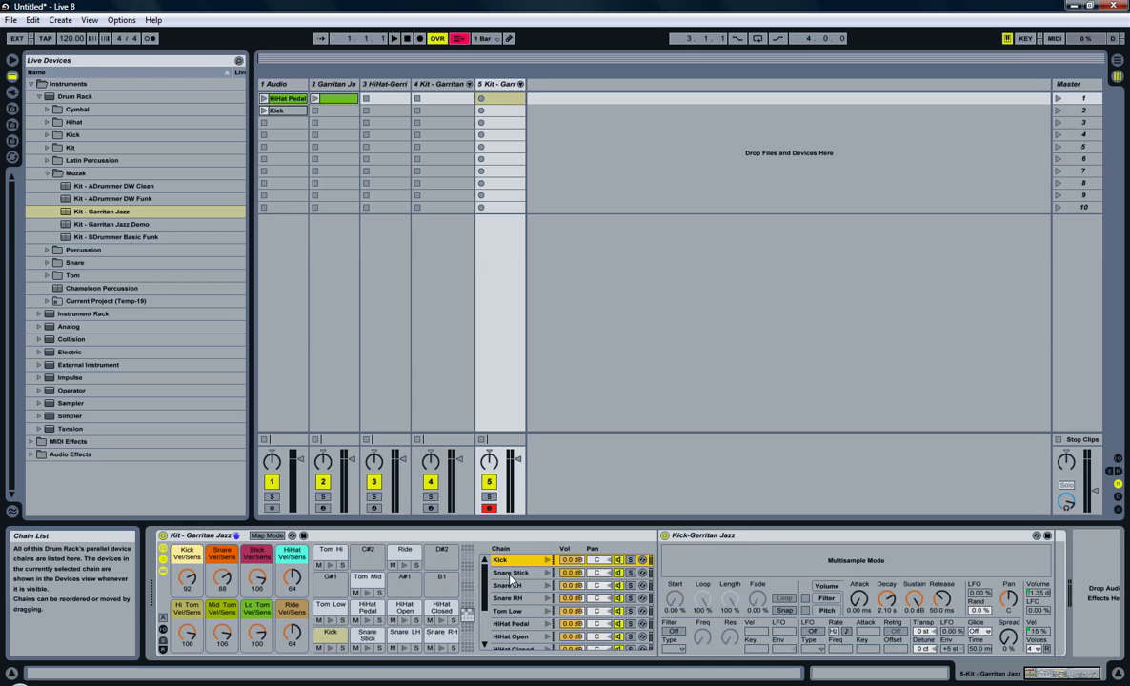
click(510, 573)
click(515, 585)
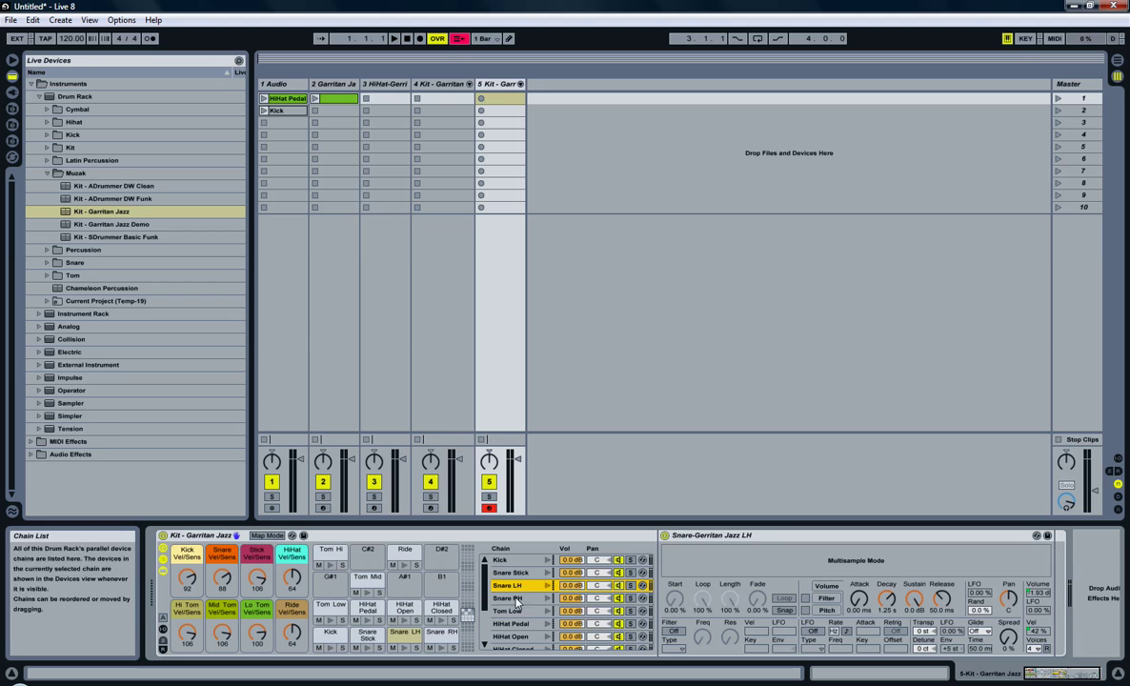
click(516, 599)
click(516, 575)
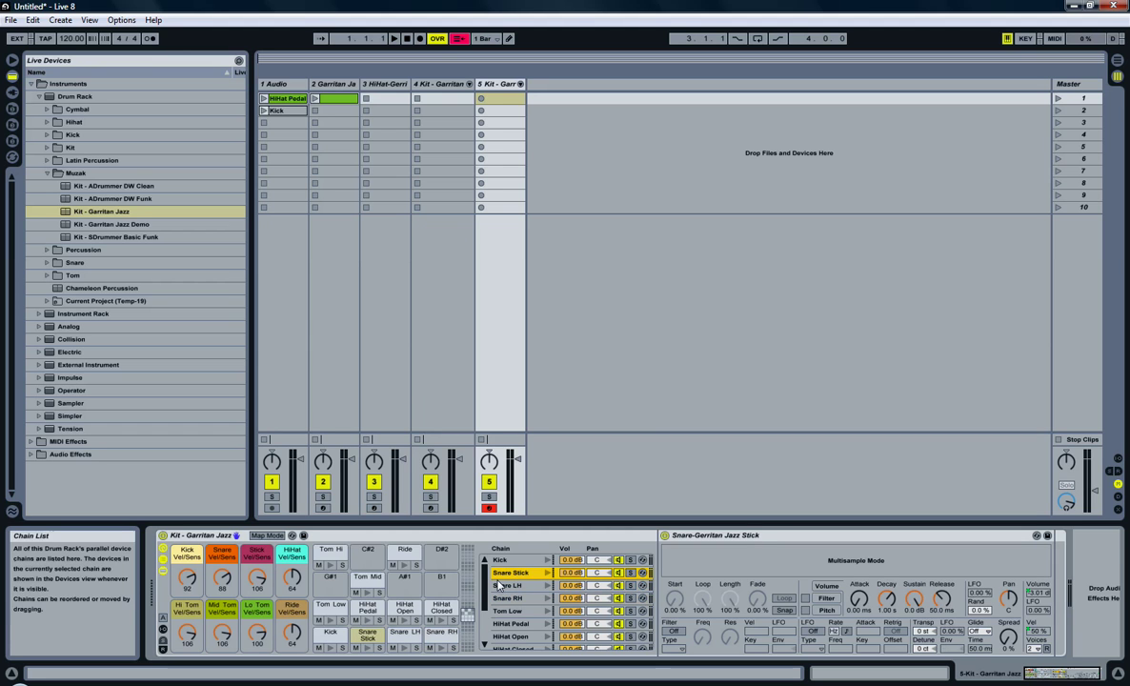
View the Tom Low, Tom Hi, Ride and HiHat Pedal samplers, ending on HiHat Closed
click(516, 611)
drag(485, 591, 485, 615)
scroll(522, 577, up, 1)
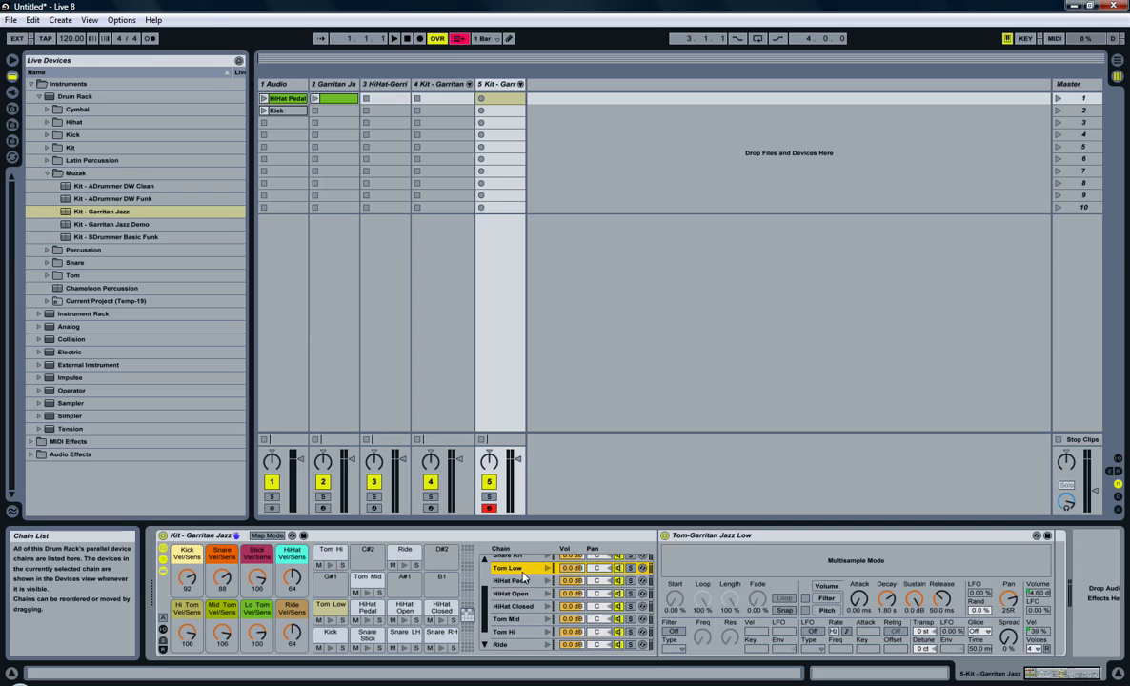
click(517, 633)
click(515, 647)
click(520, 580)
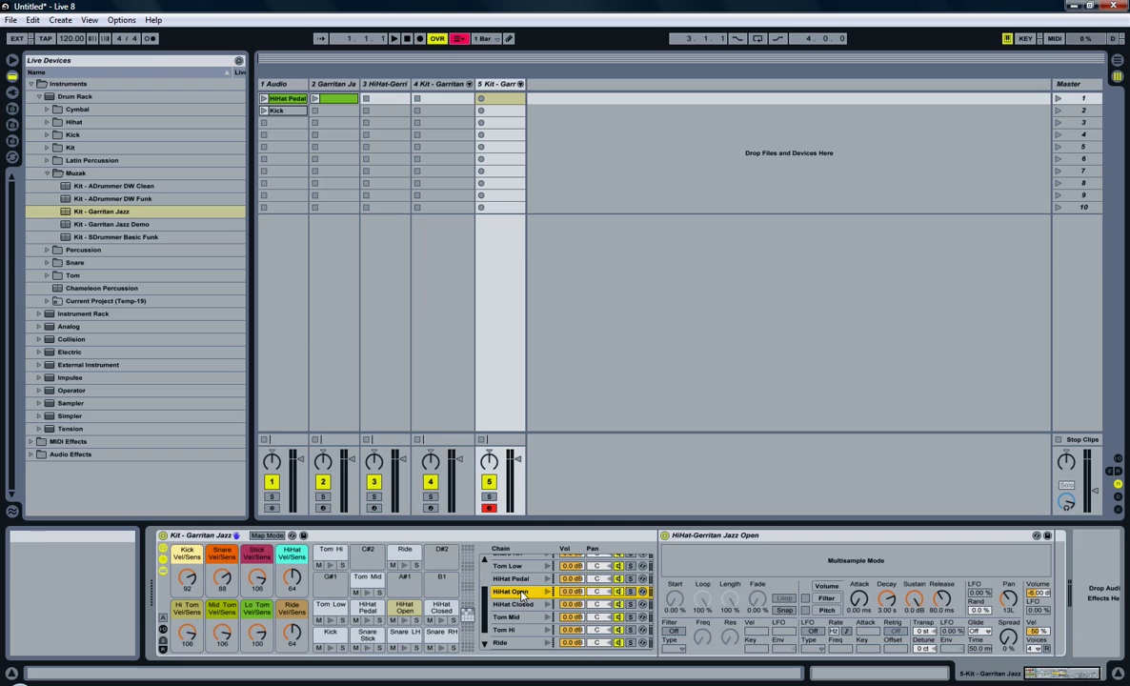
key(Down)
key(Down)
scroll(485, 618, up, 3)
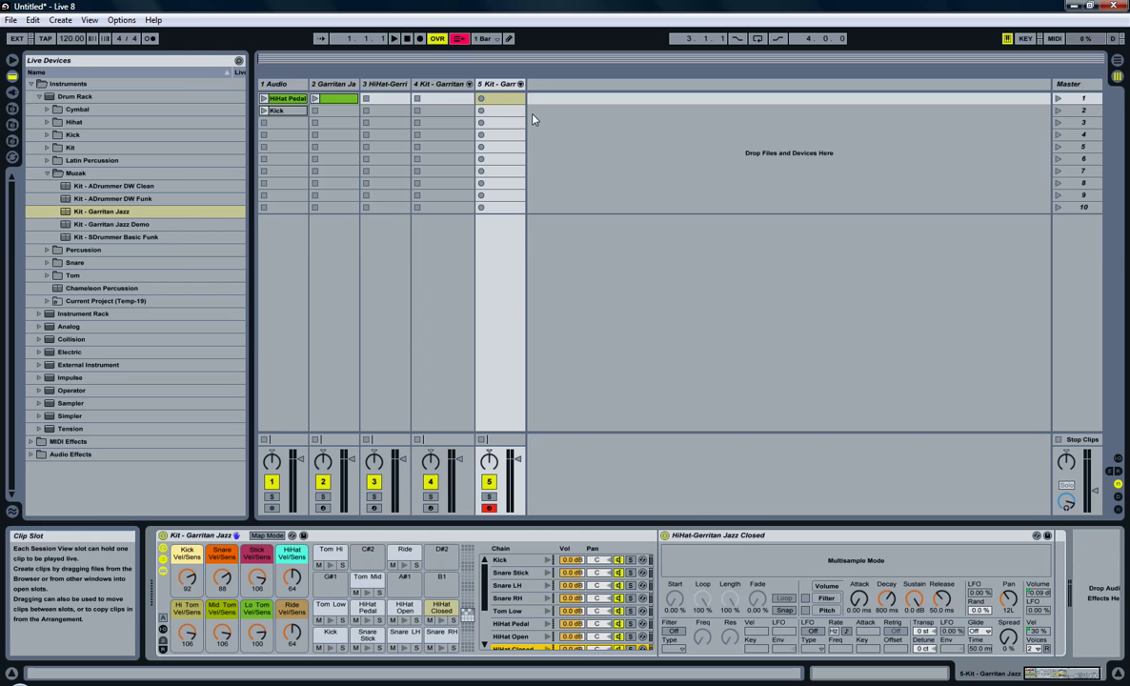
Open Gerritan Jazz Kit.als from File > Open Recent Set
click(11, 20)
mouse_move(87, 70)
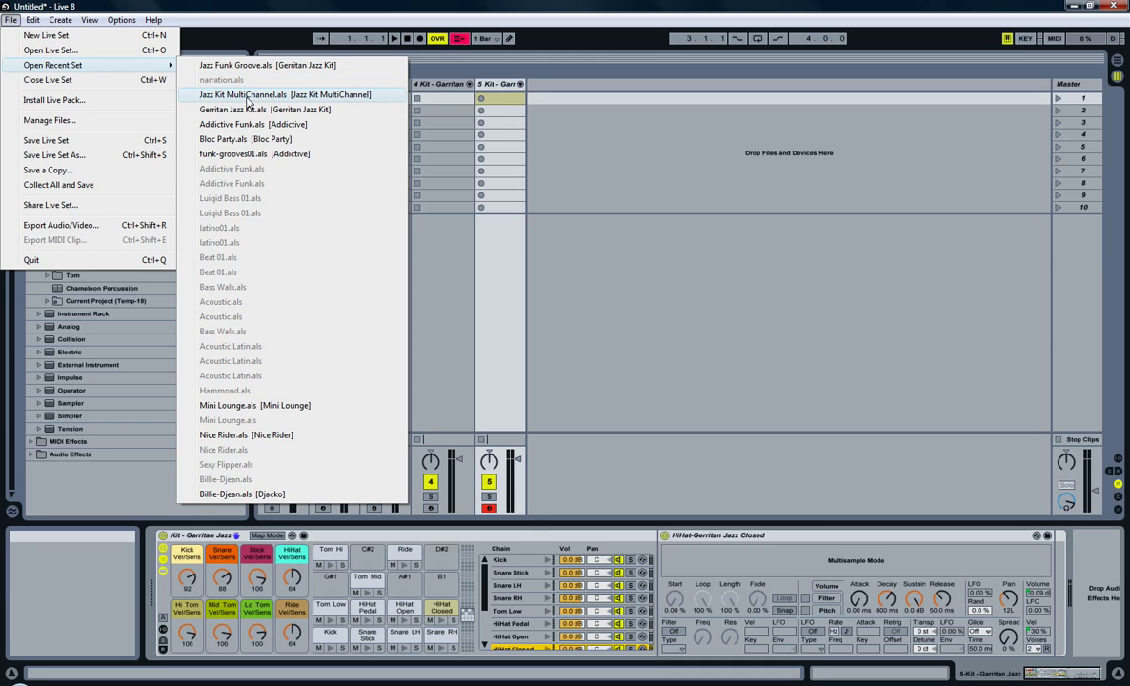
click(298, 110)
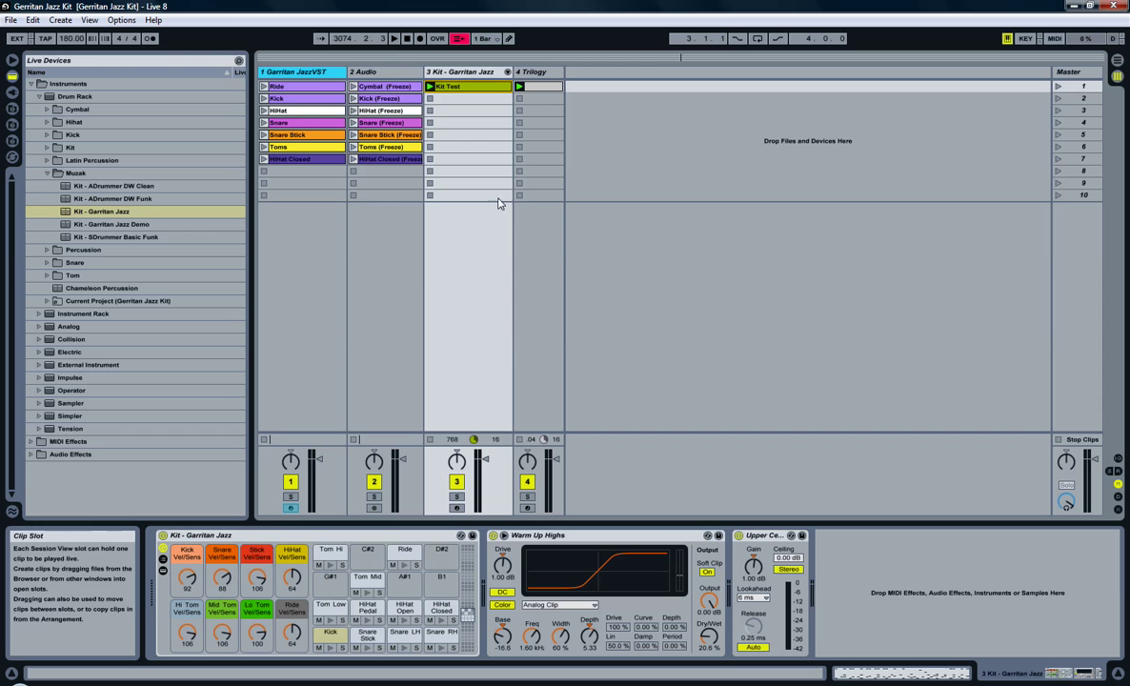
Open the Kit Test clip's notes, glance at the Trilogy bass clip, and return to Kit Test
click(523, 86)
click(484, 88)
double_click(484, 89)
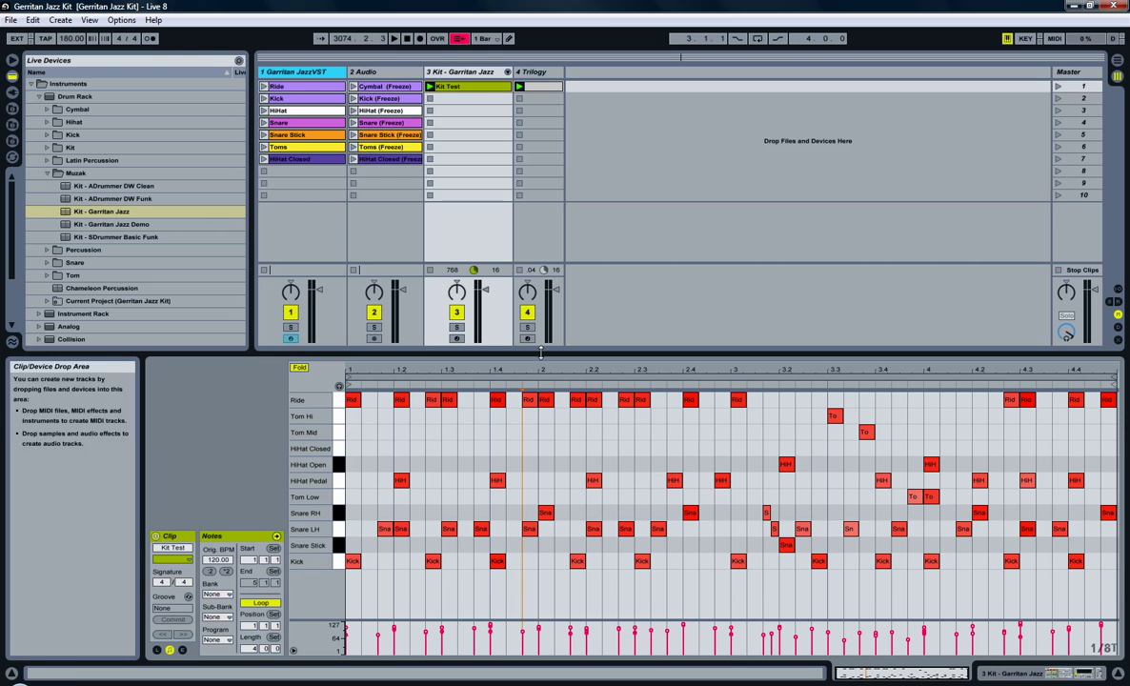
click(535, 87)
click(475, 89)
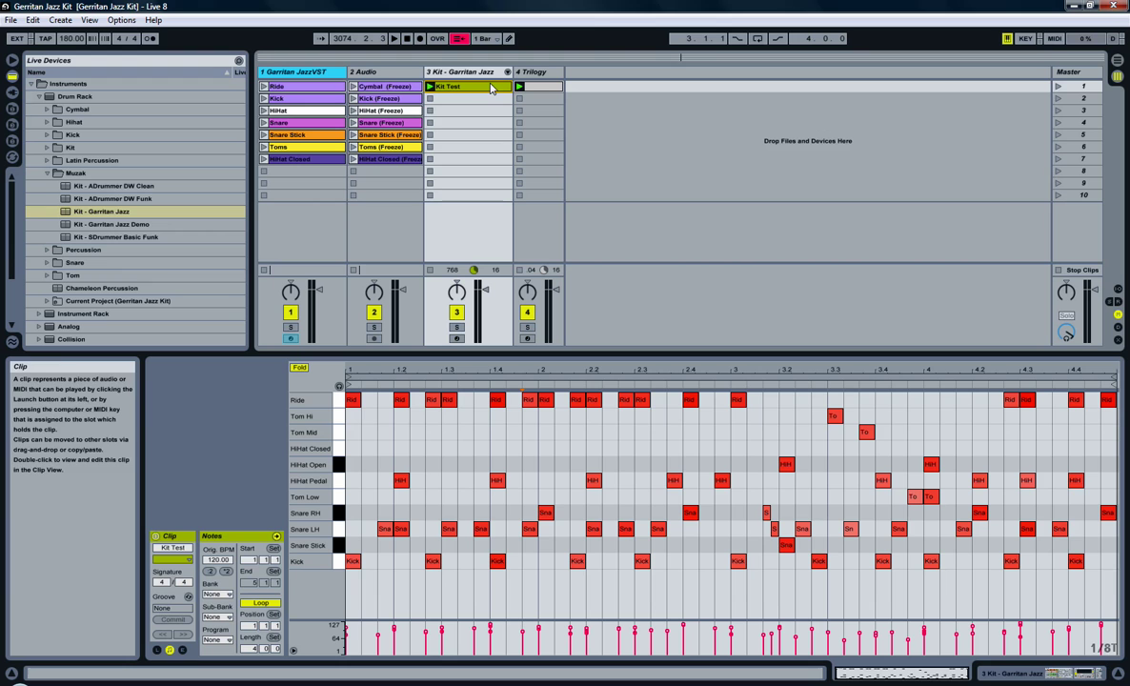
Restart playback of the Kit Test groove with the Trilogy bass, then show the Trilogy track
click(407, 38)
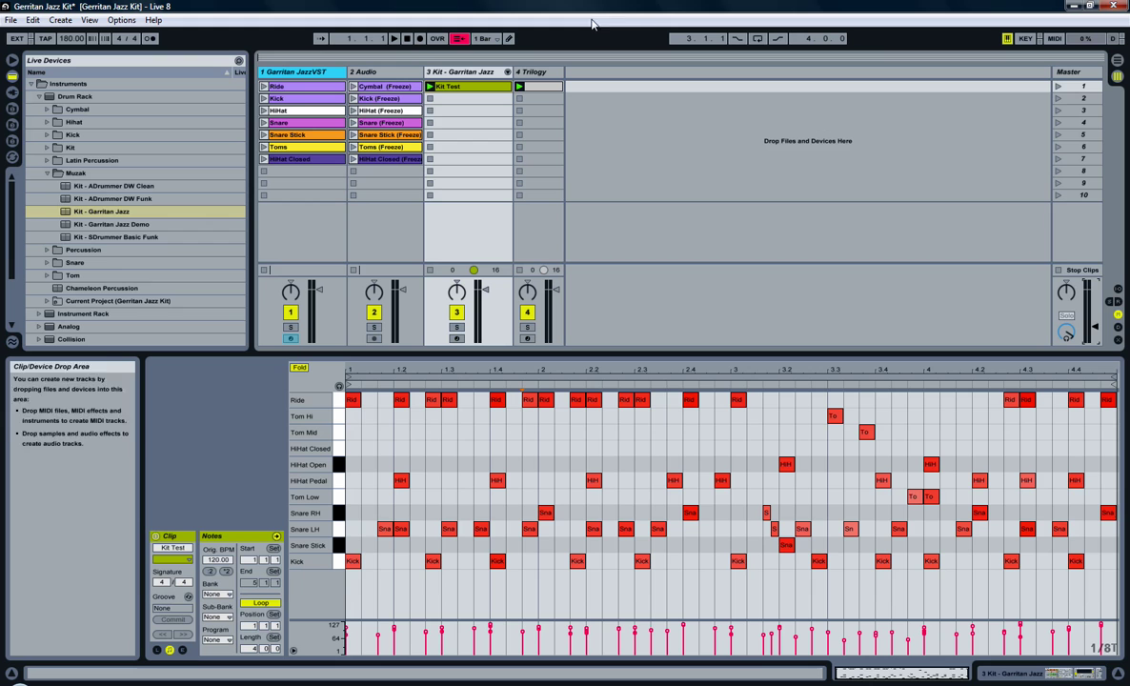
click(394, 38)
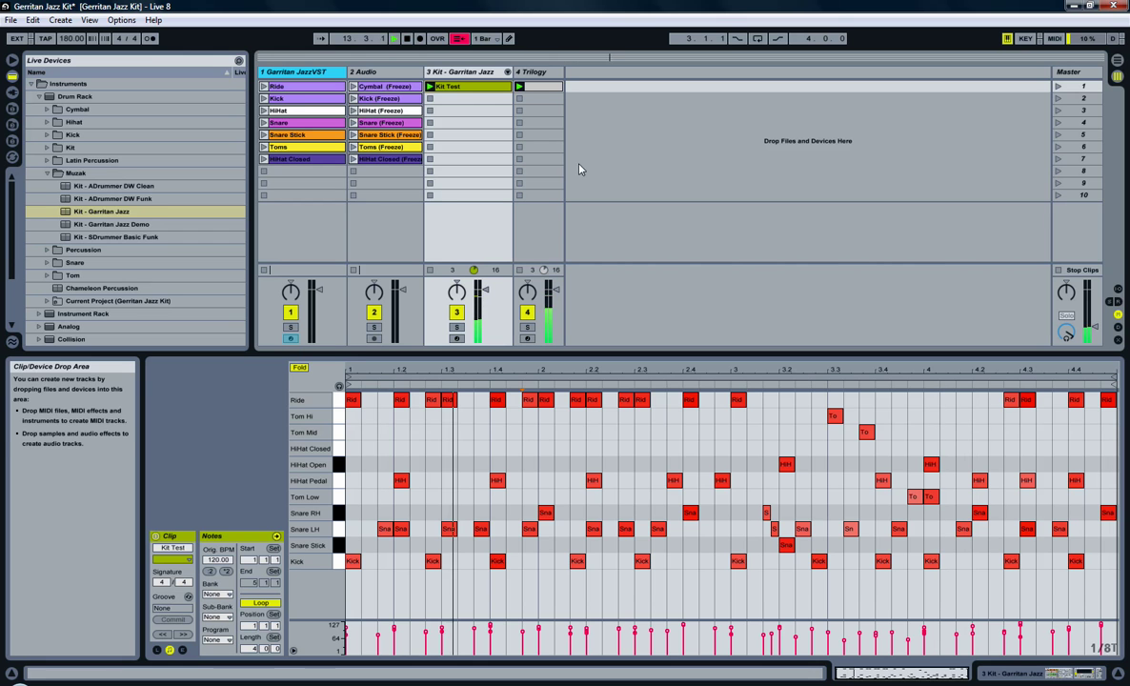
click(535, 72)
Widen the Trilogy column and bring up the Kit - Garritan Jazz track's devices
drag(590, 71, 603, 72)
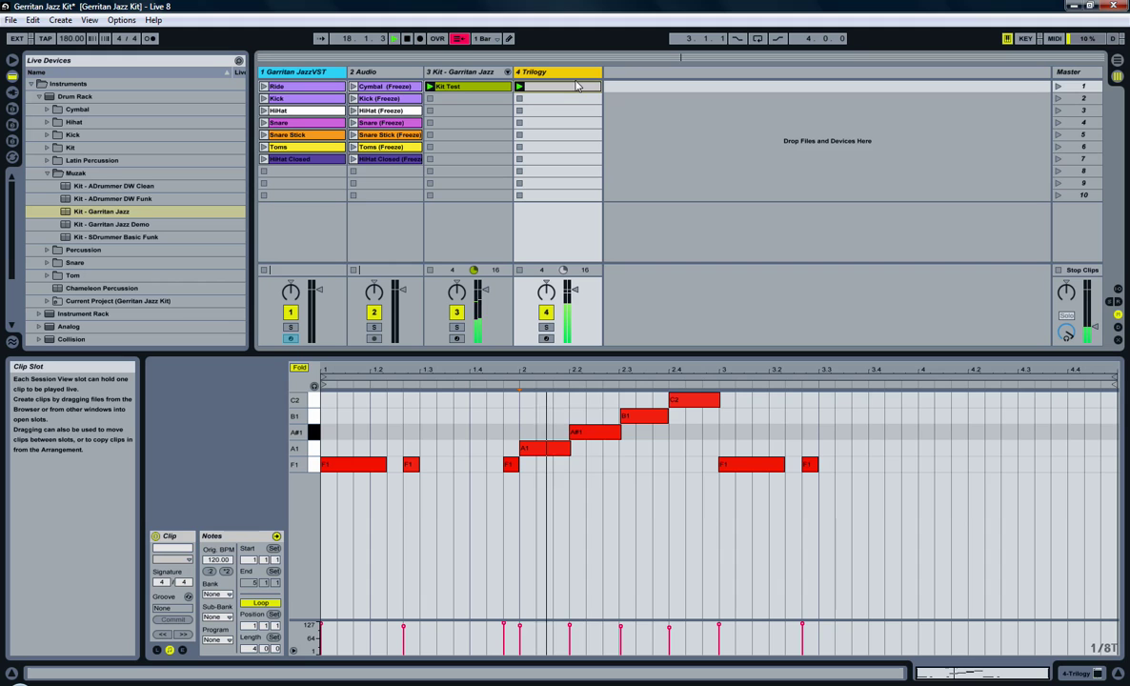
click(481, 90)
double_click(479, 74)
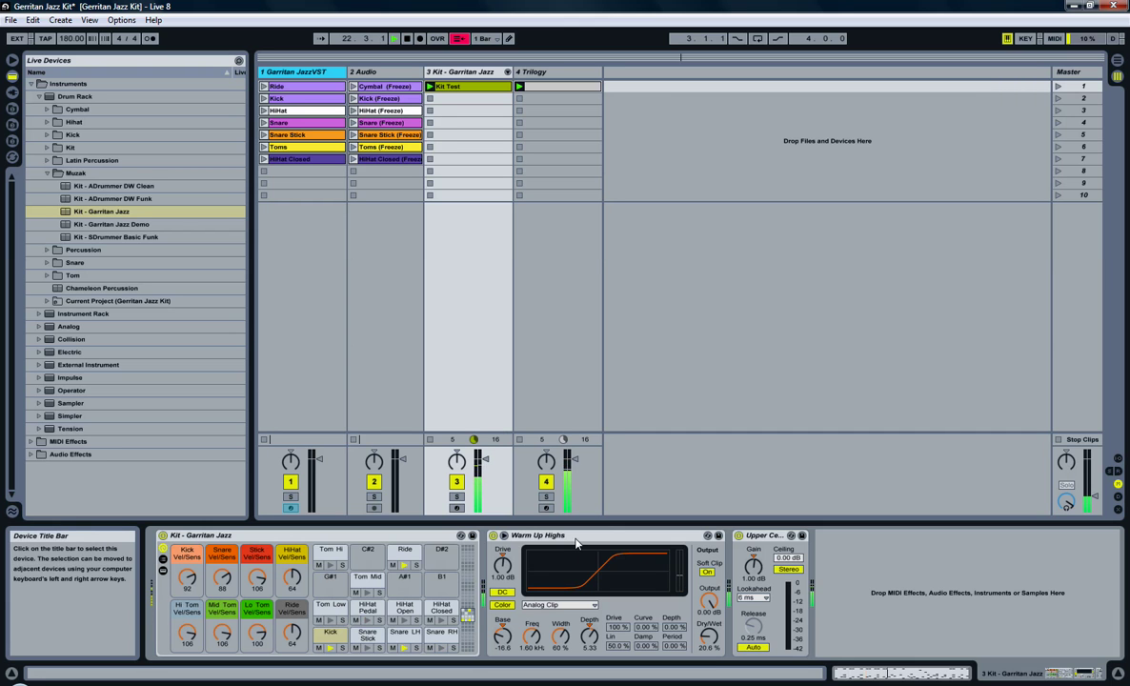
Select the drum kit, show its chains, move to the next device, and stop playback
click(390, 539)
click(162, 560)
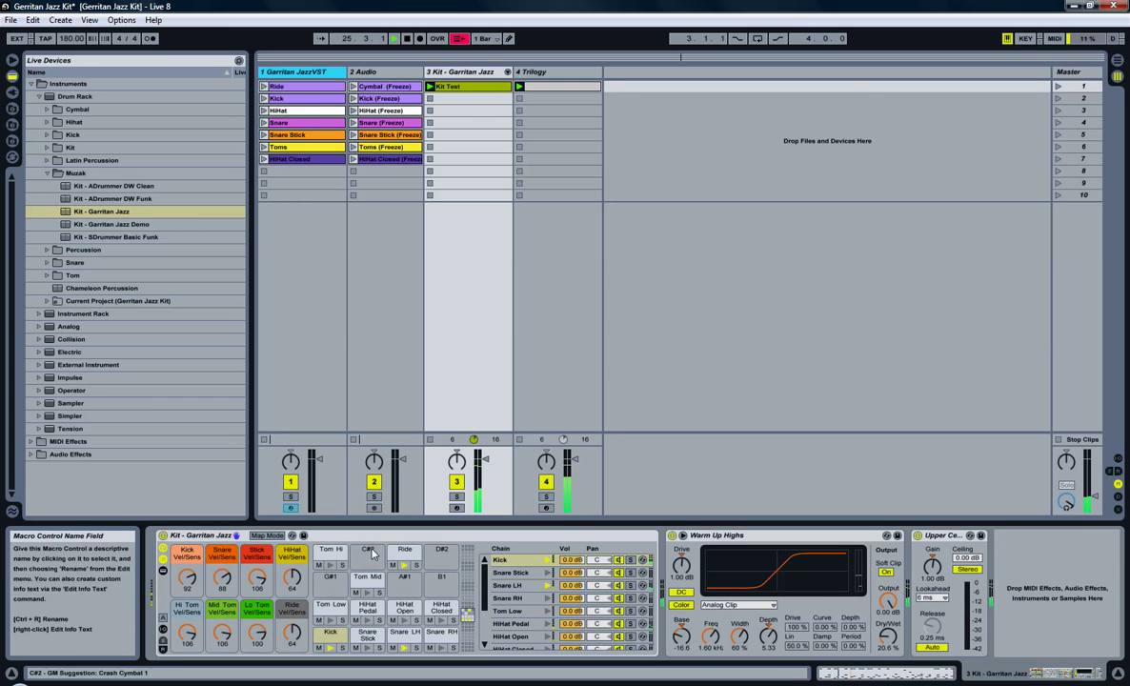
mouse_move(485, 572)
mouse_down()
mouse_move(486, 606)
mouse_move(484, 570)
mouse_up()
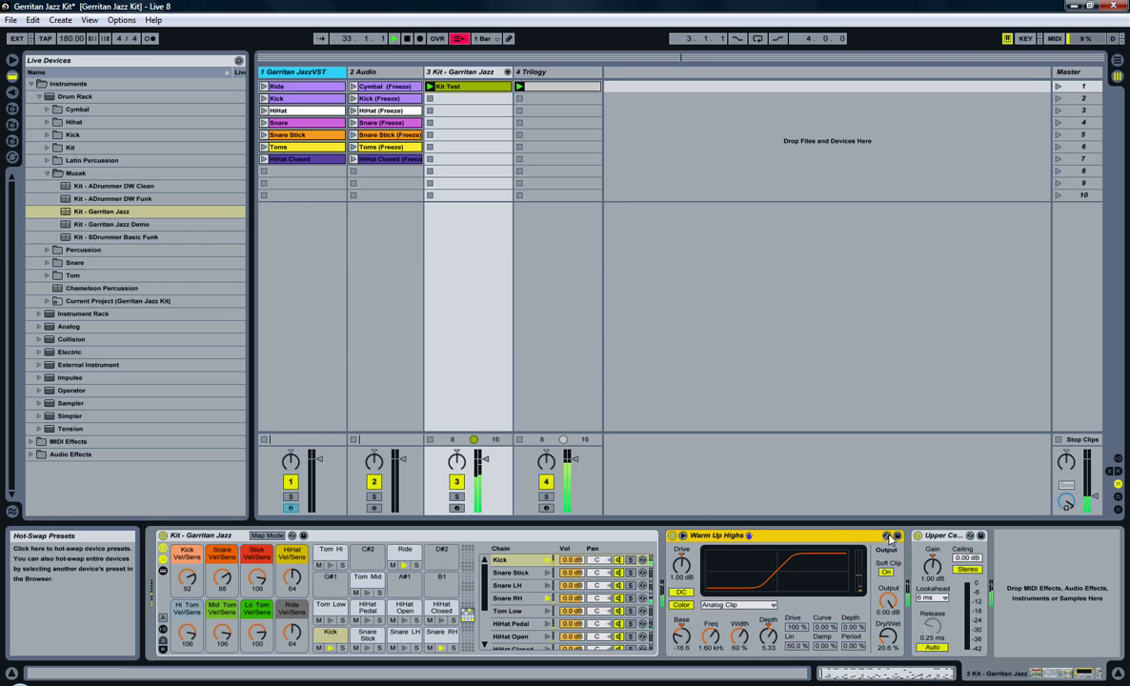
key(Right)
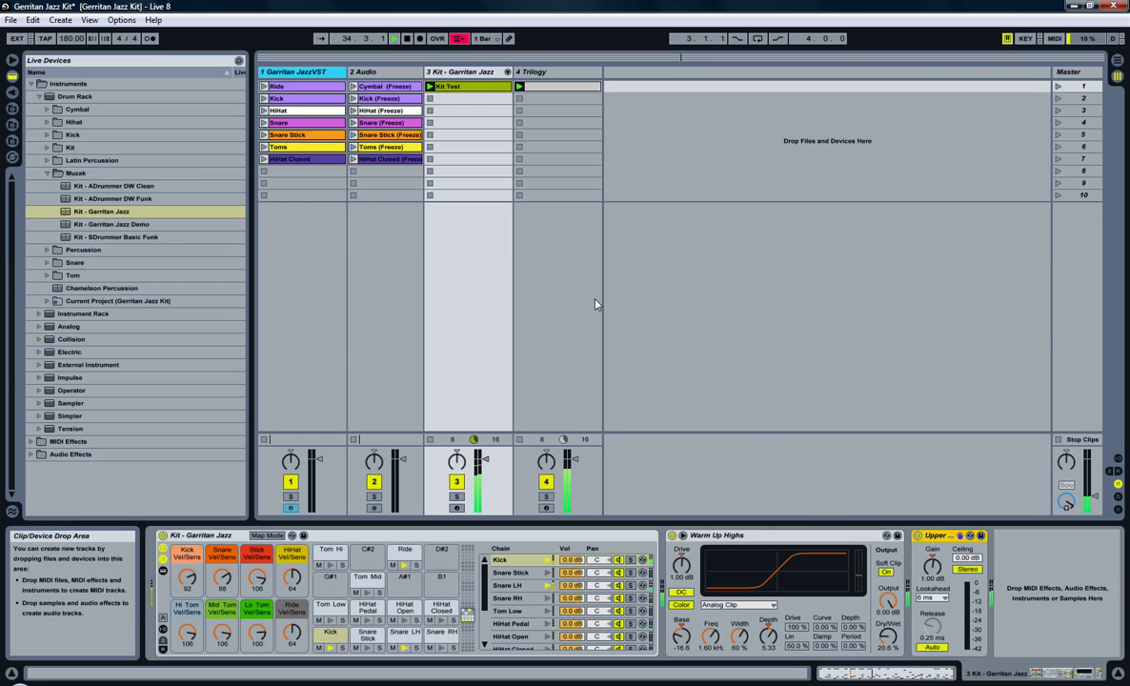
click(408, 39)
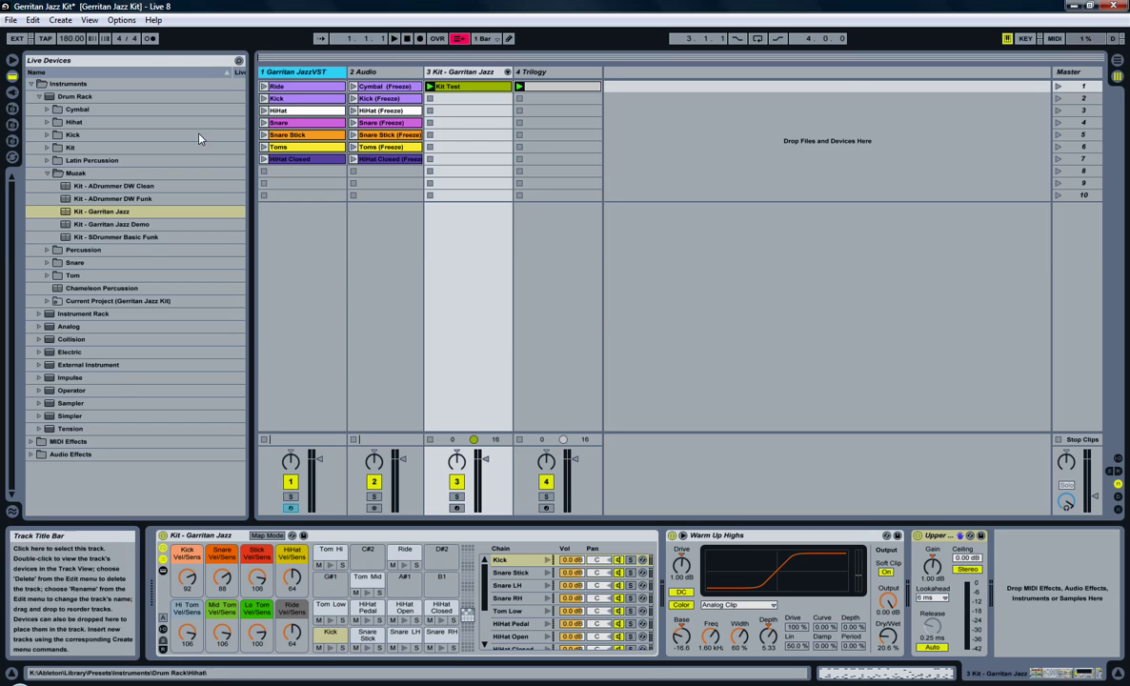
Collapse the Muzak and Kit folders in Live Devices and expand the Snare folder
click(47, 173)
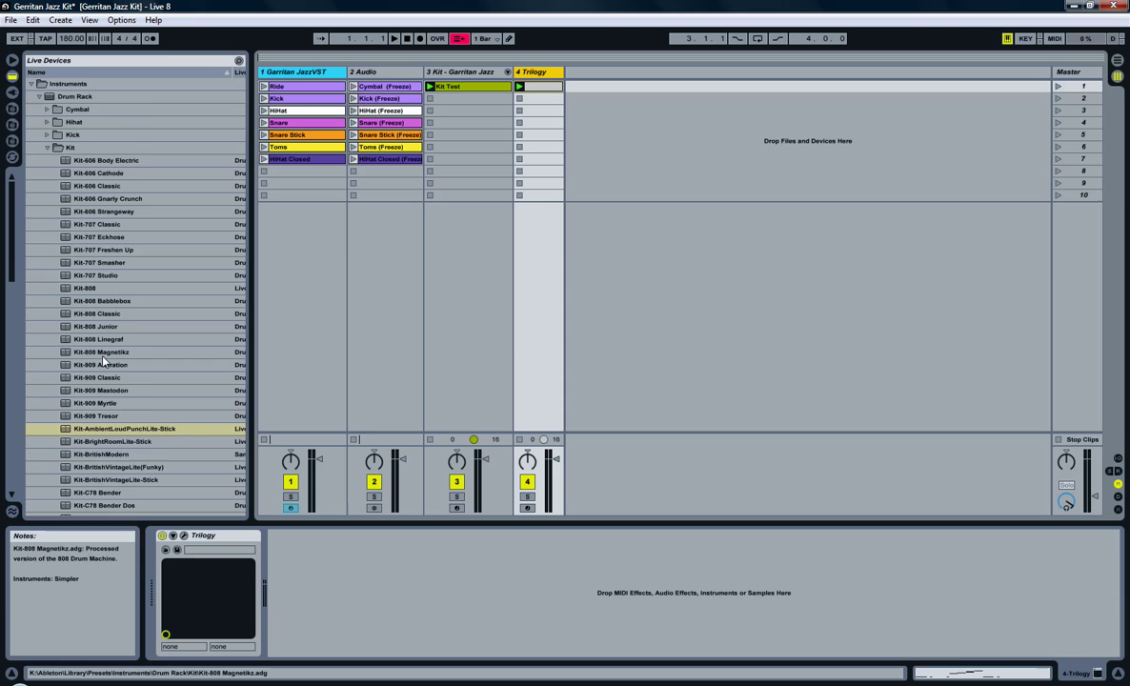
scroll(105, 361, down, 8)
scroll(99, 301, up, 5)
scroll(98, 299, up, 3)
click(47, 148)
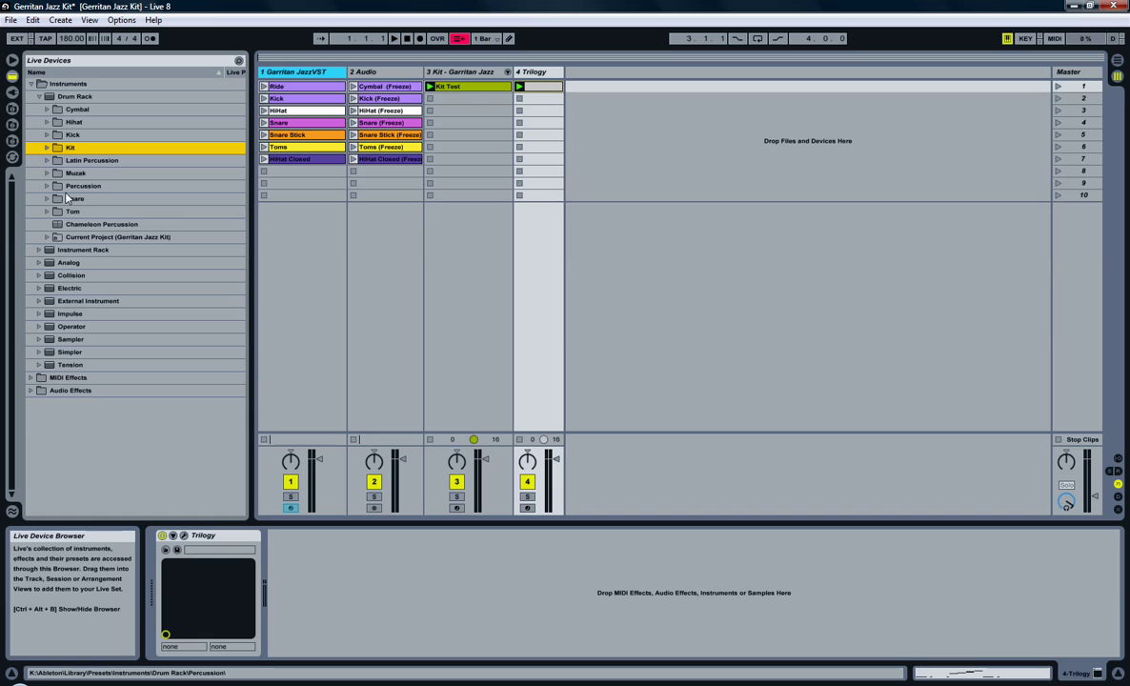
click(67, 198)
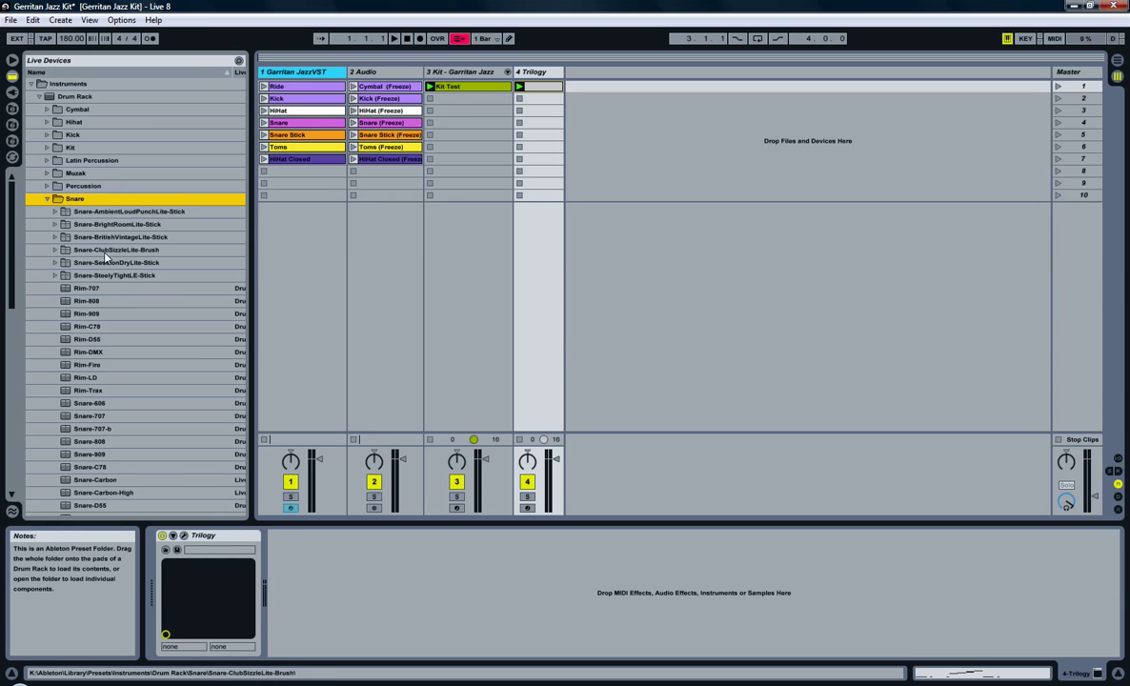
Drag Snare Hit-BritishVintageLite-Stick from the Snare-BritishVintageLite-Stick folder onto a new MIDI track
click(99, 251)
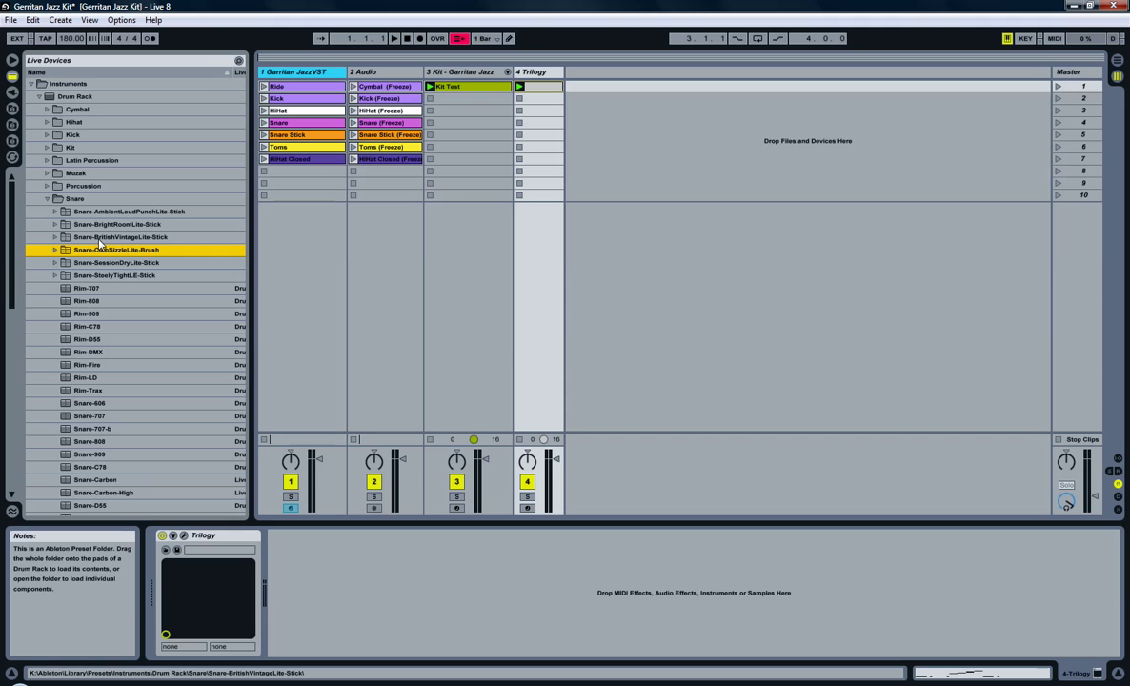
click(99, 239)
click(56, 239)
click(113, 251)
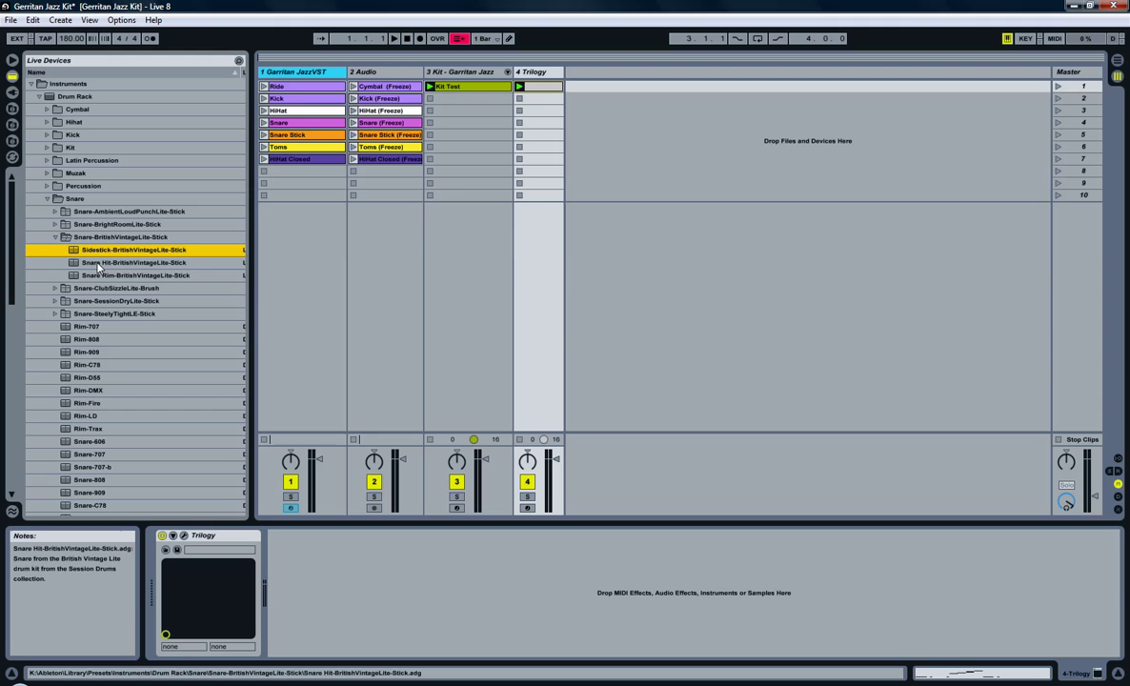
click(98, 264)
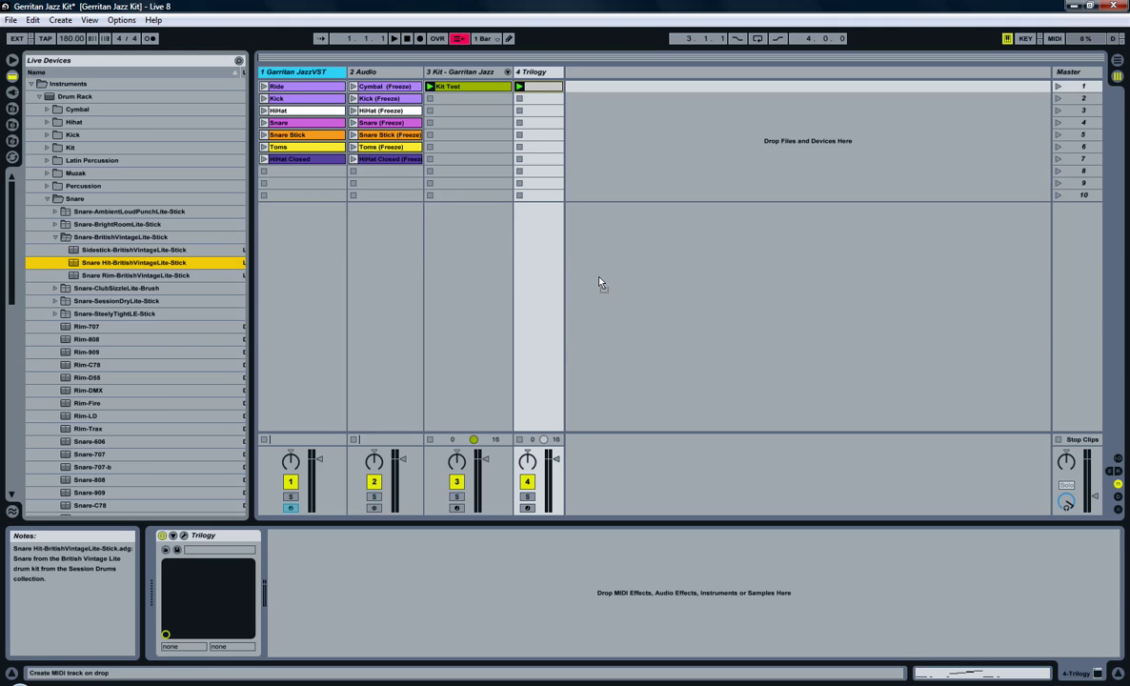
drag(599, 282, 674, 290)
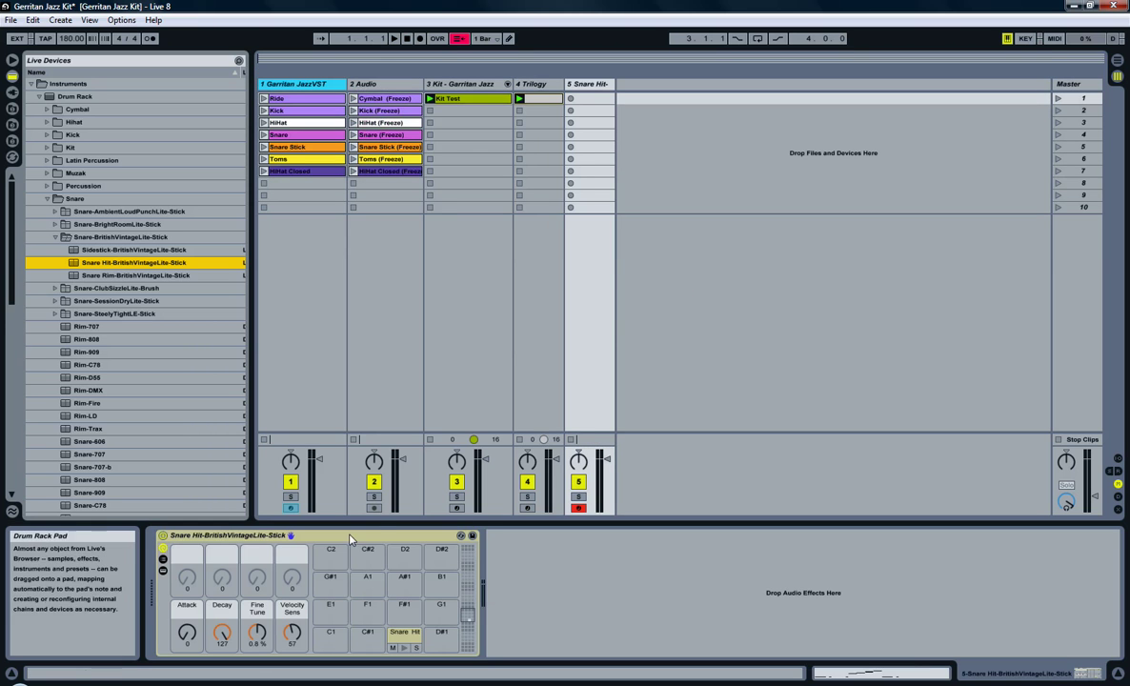
Show the snare rack's chain and sampler, then open the sampler's Zone Editor
click(169, 541)
click(163, 559)
click(163, 570)
click(740, 536)
right_click(740, 536)
click(750, 524)
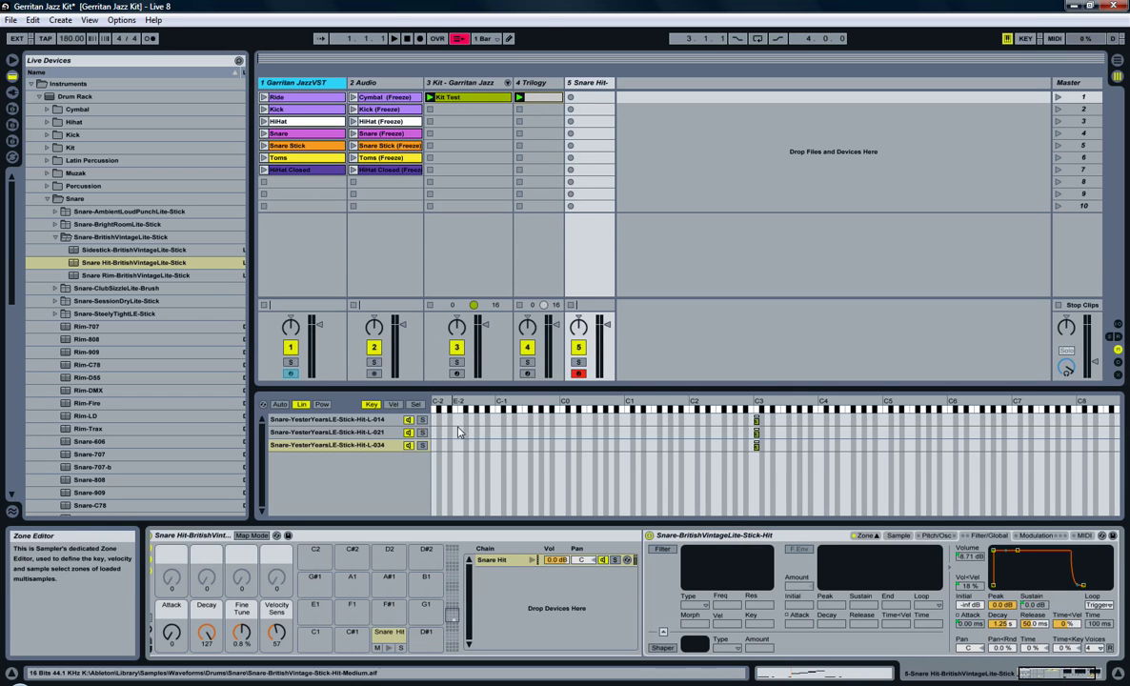
Browse the Stick-Hit-L-014 and L-021 sample layers, returning to L-014
click(330, 420)
click(329, 433)
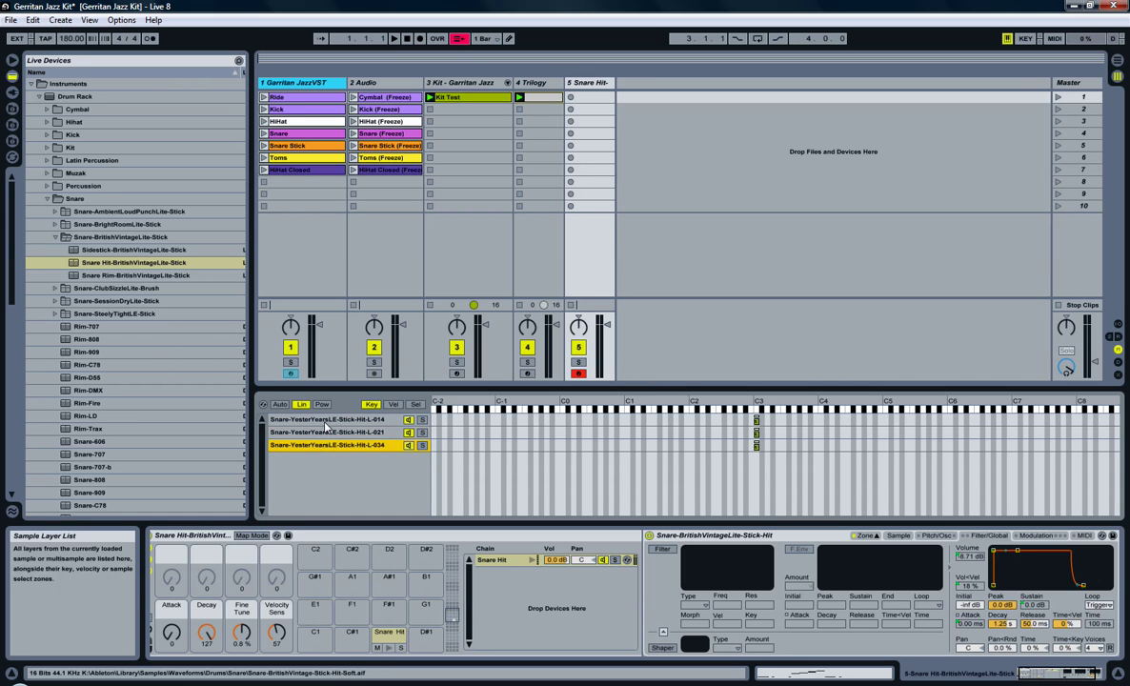
click(327, 421)
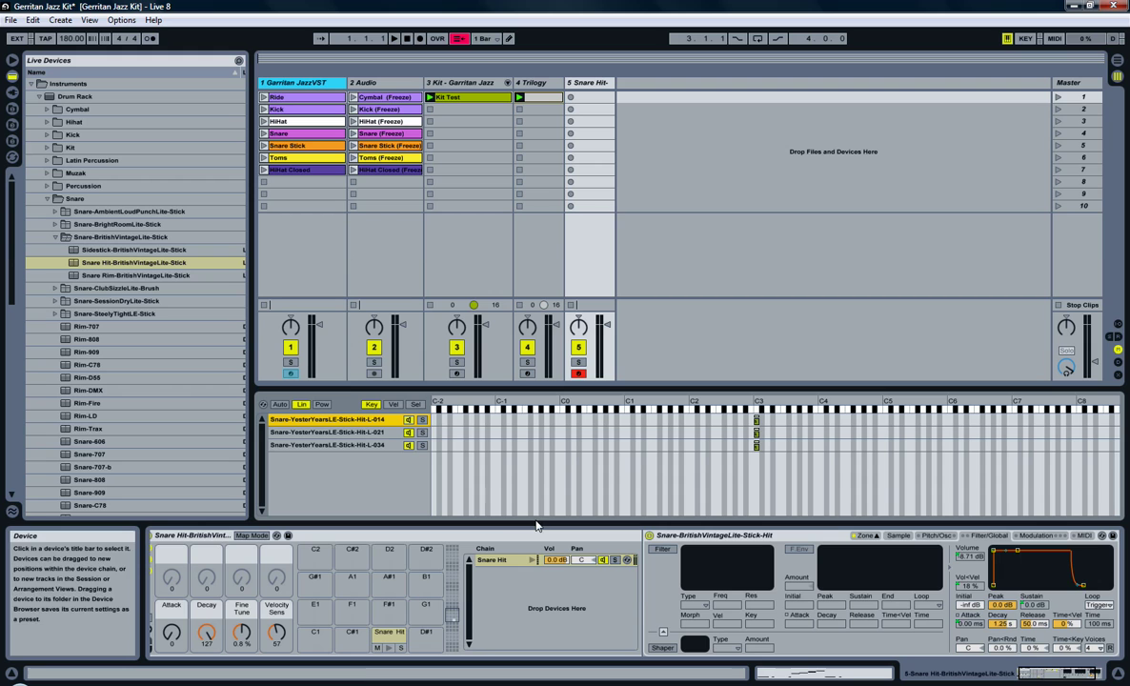
Switch the Zone Editor to Vel view and inspect the L-034 (72–127), L-021 and L-014 velocity zones
click(393, 404)
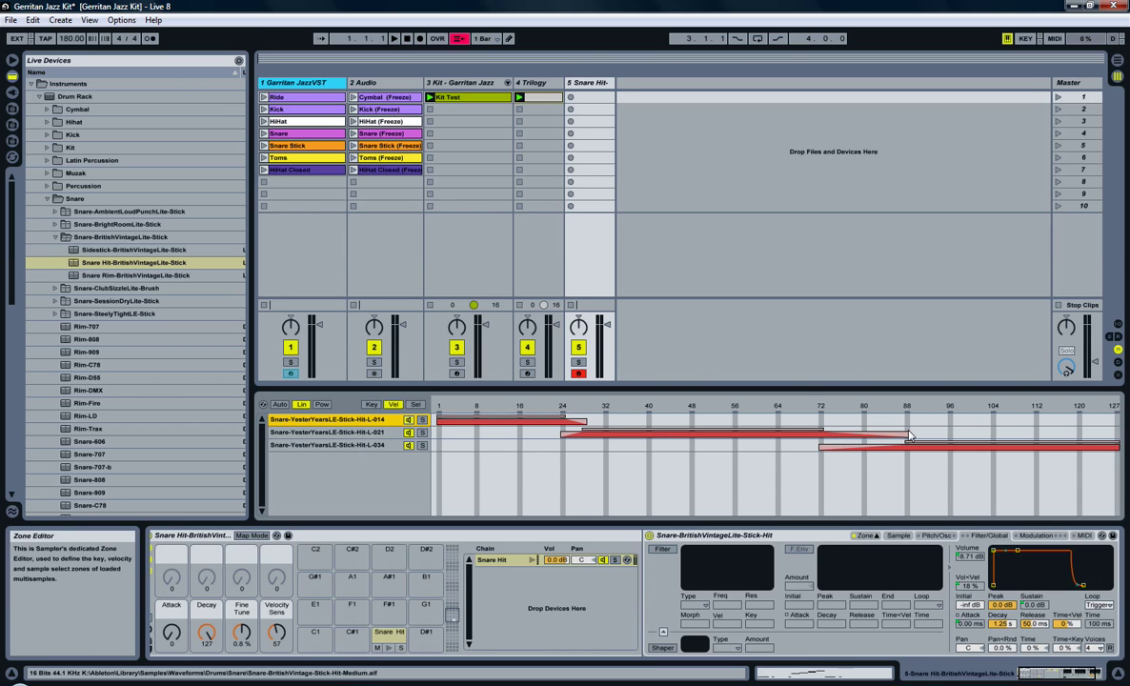
click(985, 446)
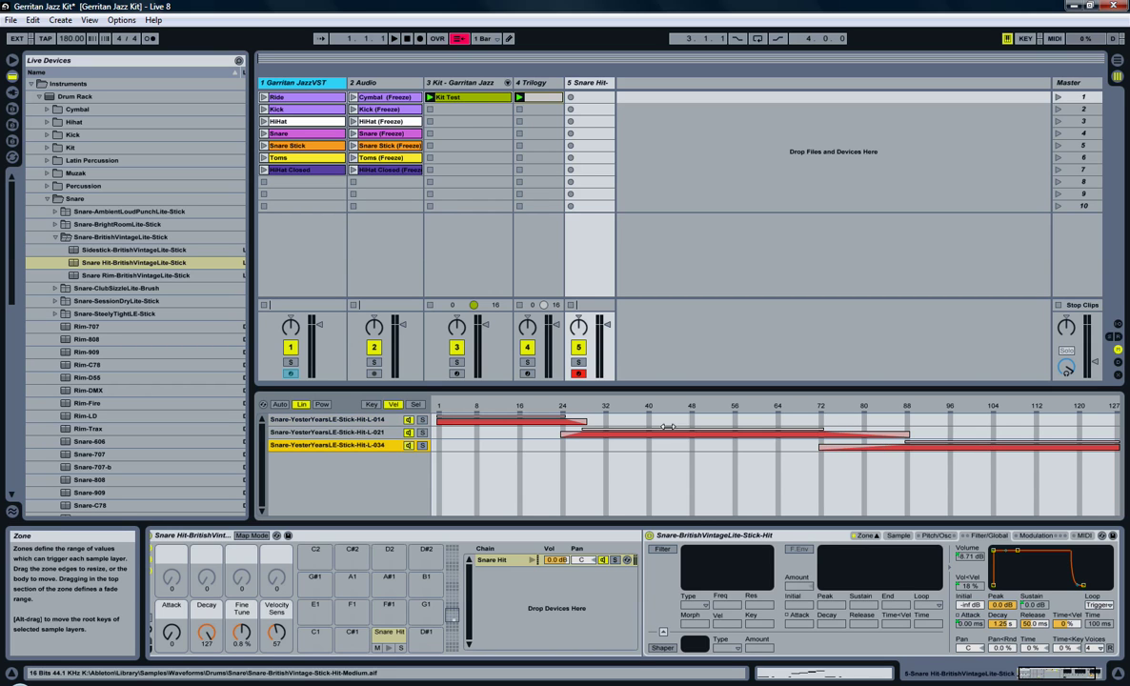
click(375, 433)
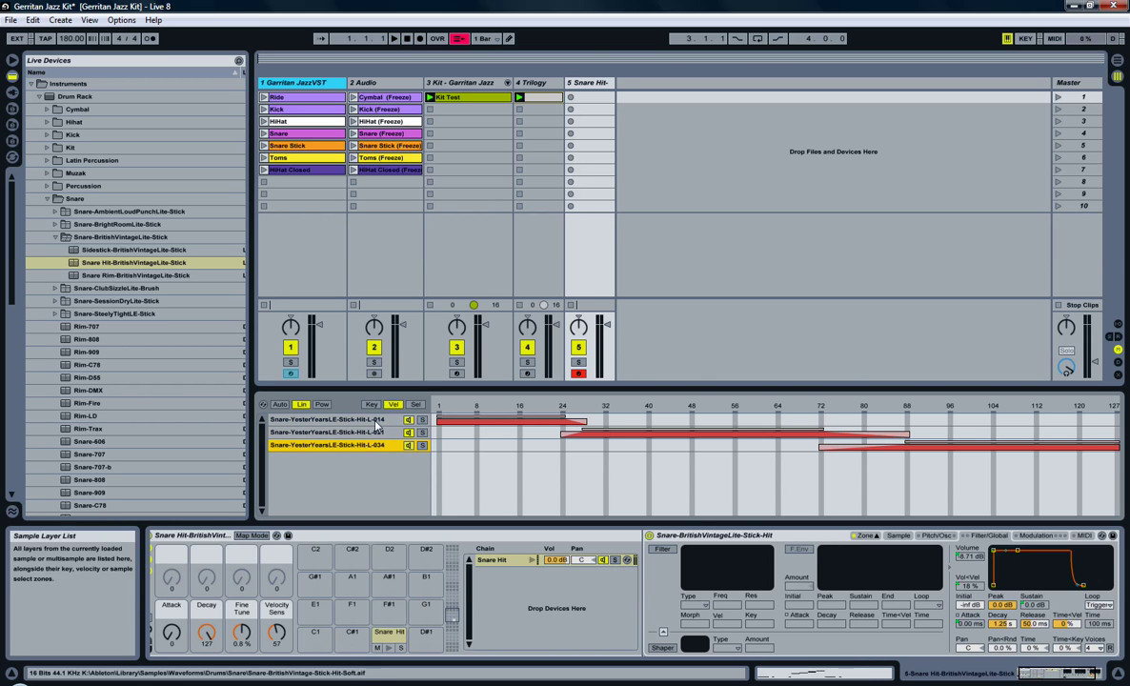
click(376, 423)
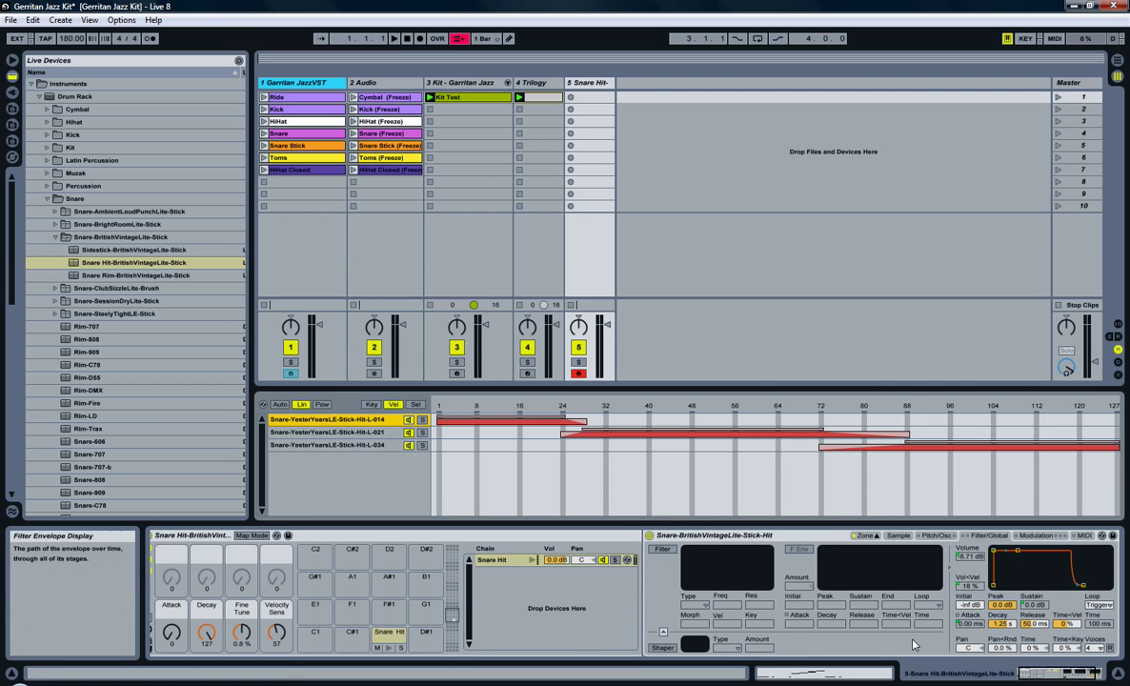
Scroll the Track View right and toggle the volume envelope between slope and time values
drag(1044, 679, 1056, 679)
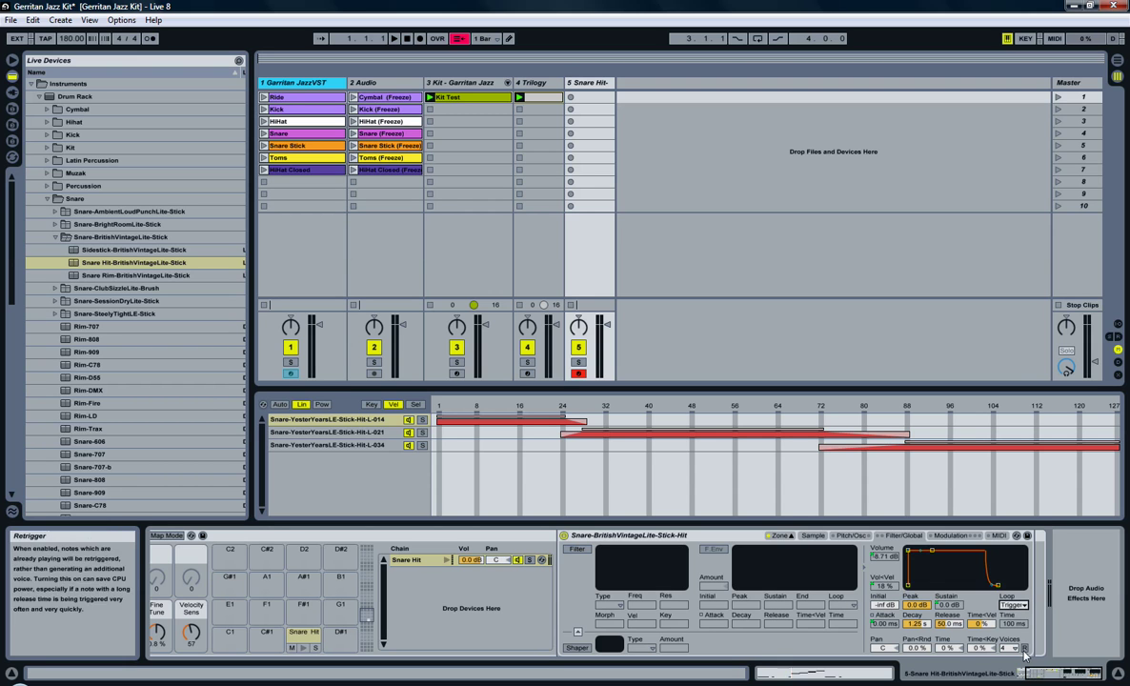
click(874, 615)
click(873, 615)
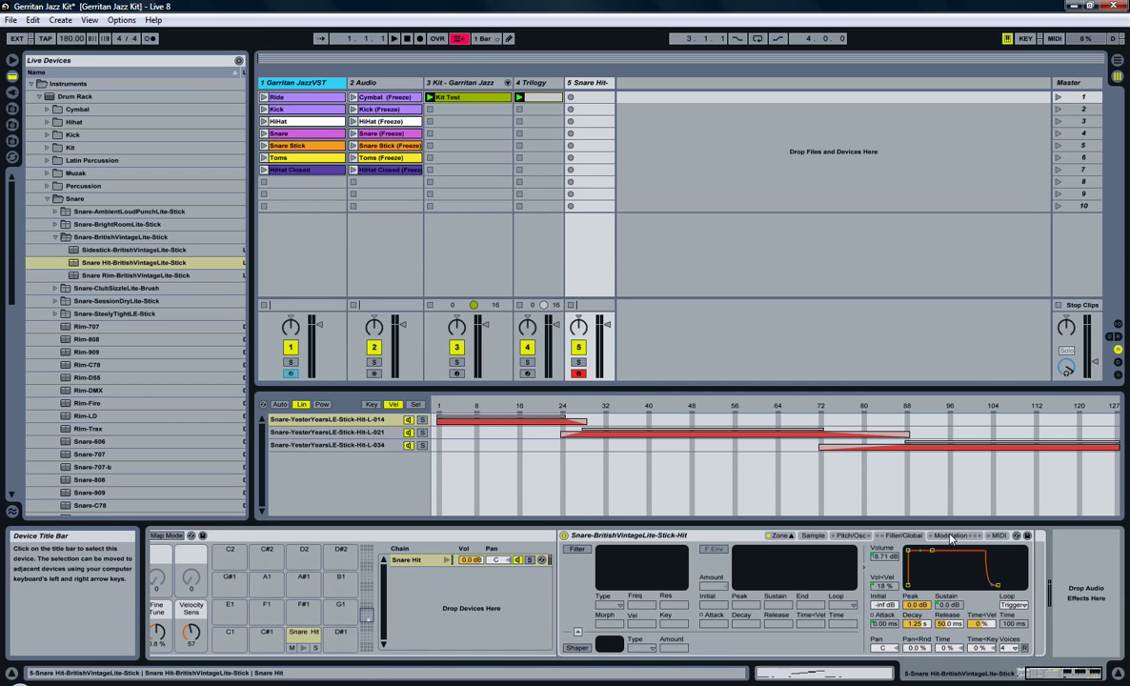
Check the MIDI, Modulation and Filter/Global pages, ending on the Sample page
click(999, 536)
click(956, 536)
click(903, 536)
click(813, 536)
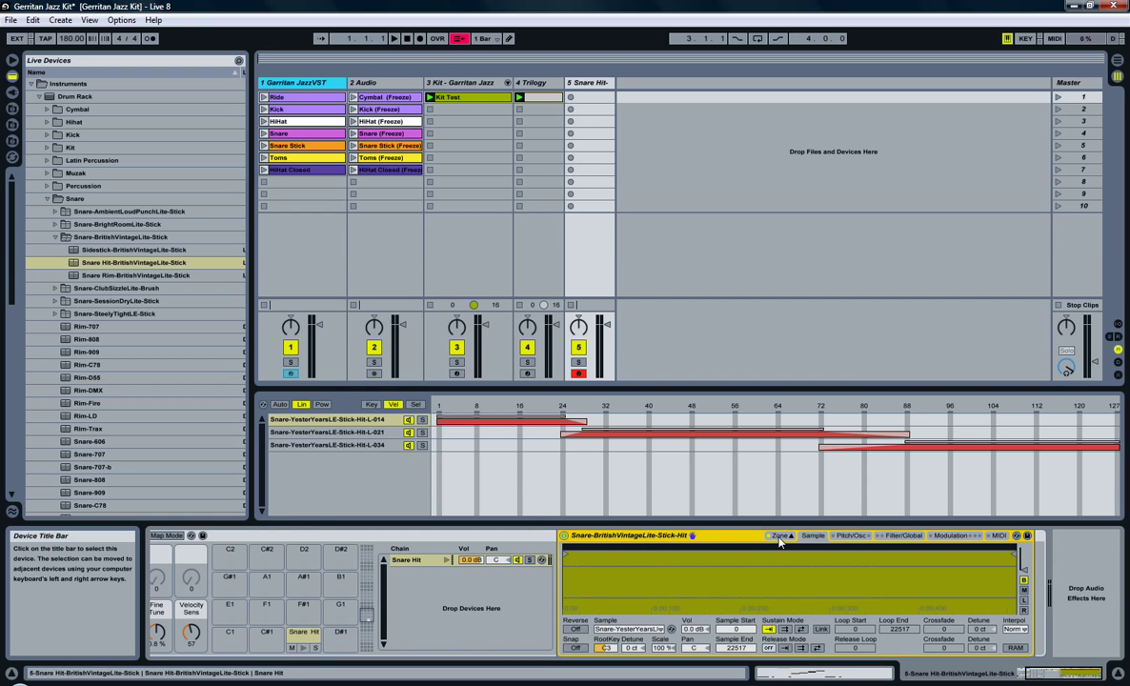
Convert the snare Sampler back to a Simpler, which then shows Multisample Mode
right_click(679, 541)
click(691, 535)
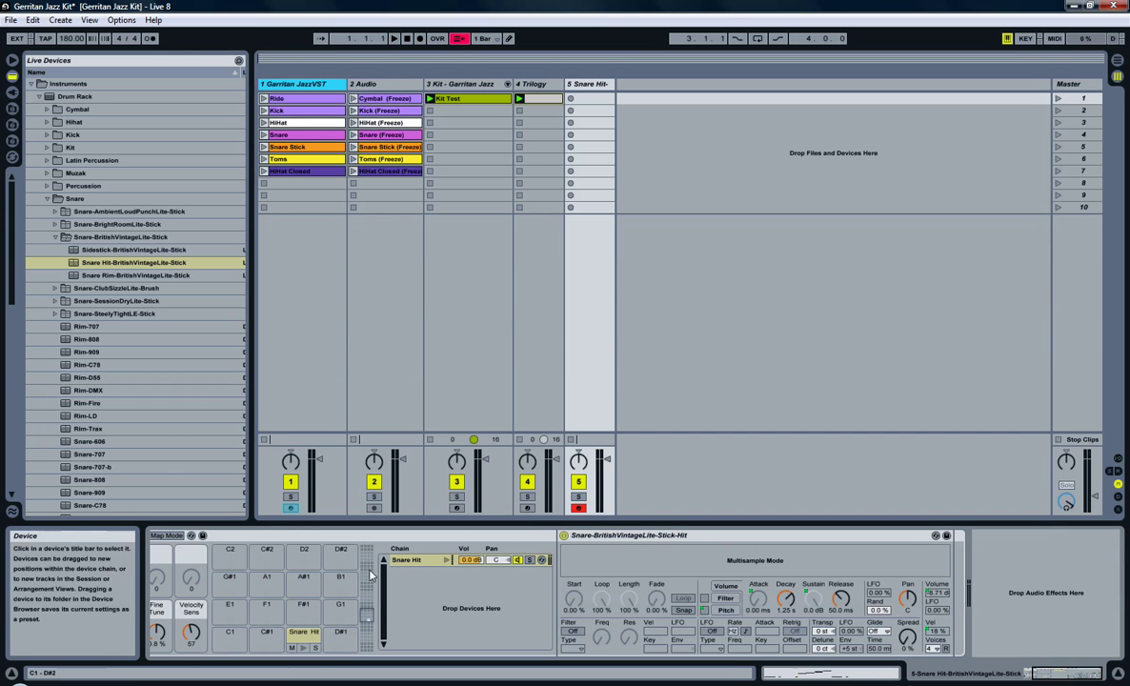